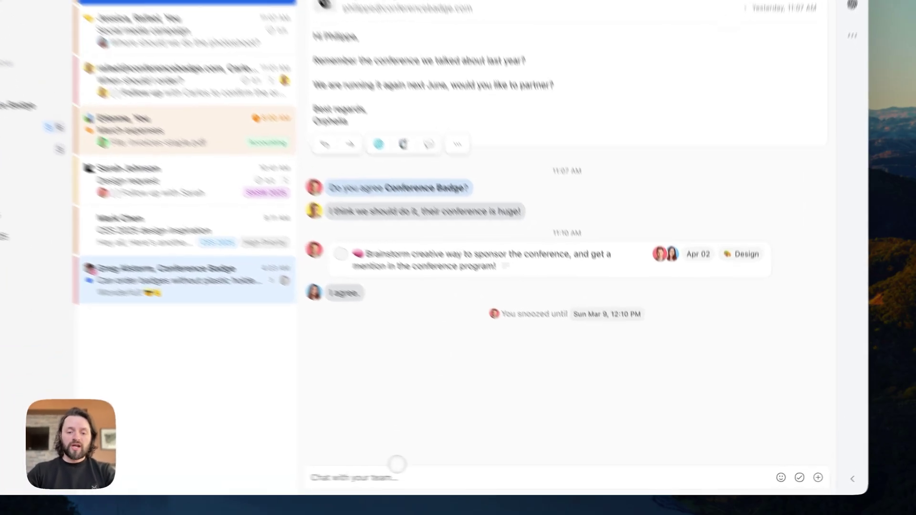
# - Discard a started team chat note, then browse the Social media campaign, When should I order?, badges and CES 2025 emails
pyautogui.click(462, 481)
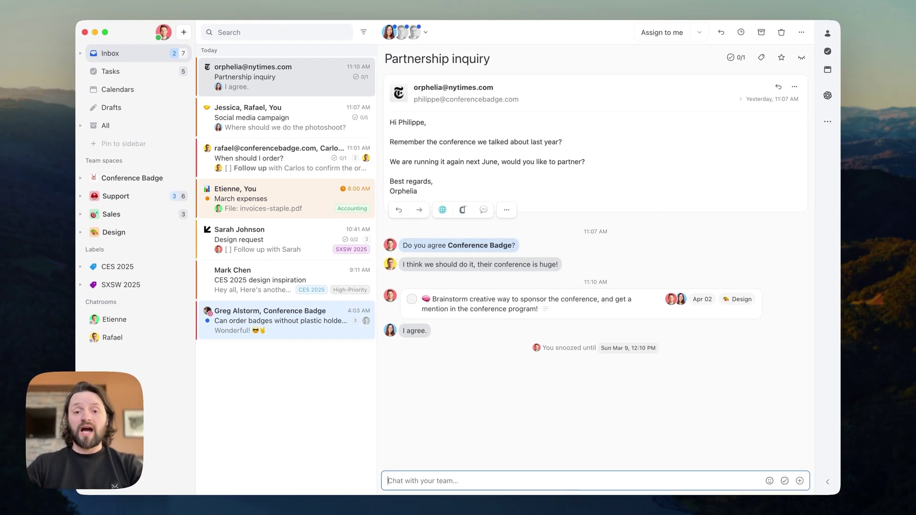
pyautogui.press('Escape')
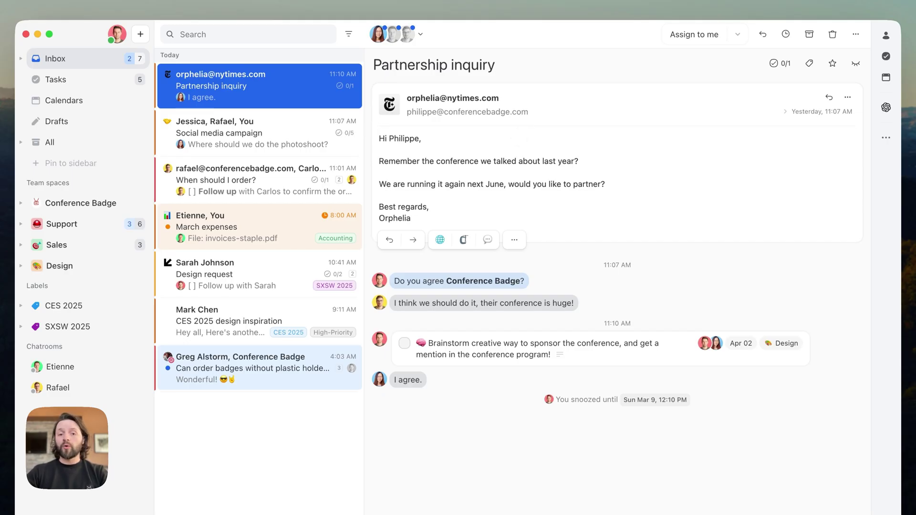
pyautogui.click(259, 136)
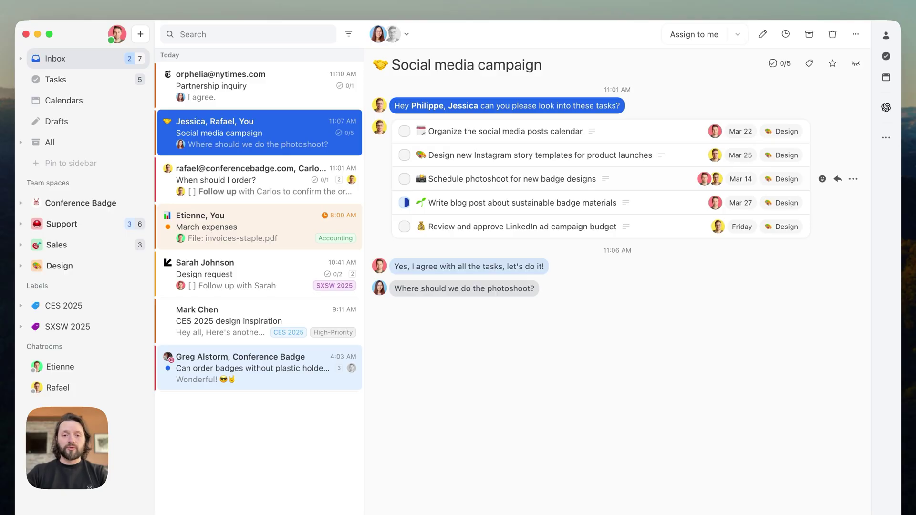
pyautogui.click(299, 175)
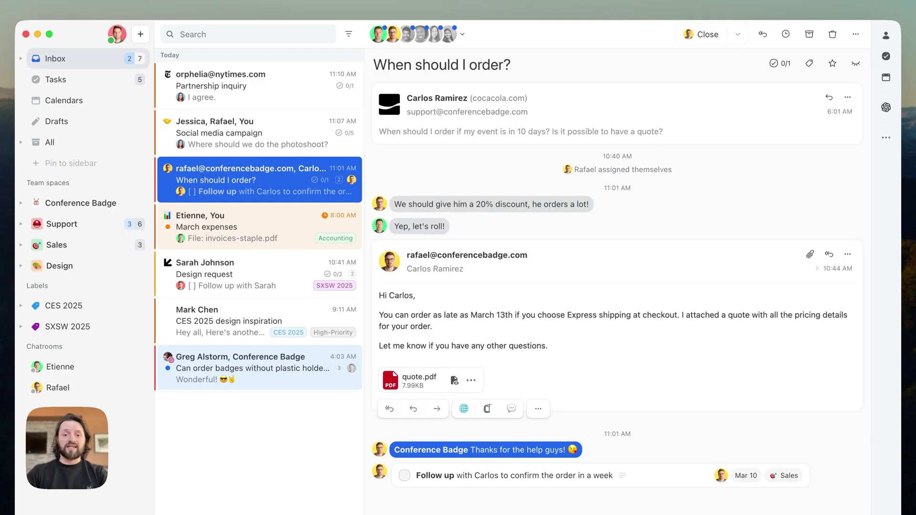
pyautogui.click(238, 361)
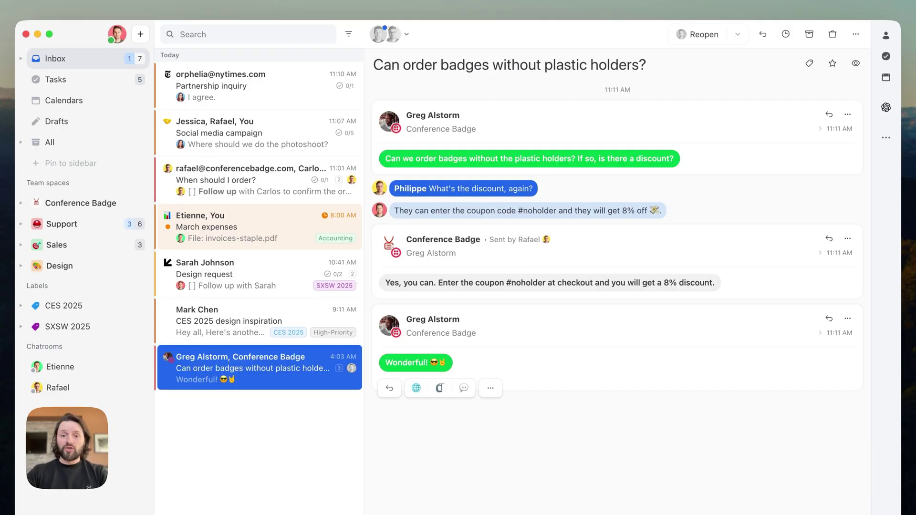
pyautogui.click(238, 315)
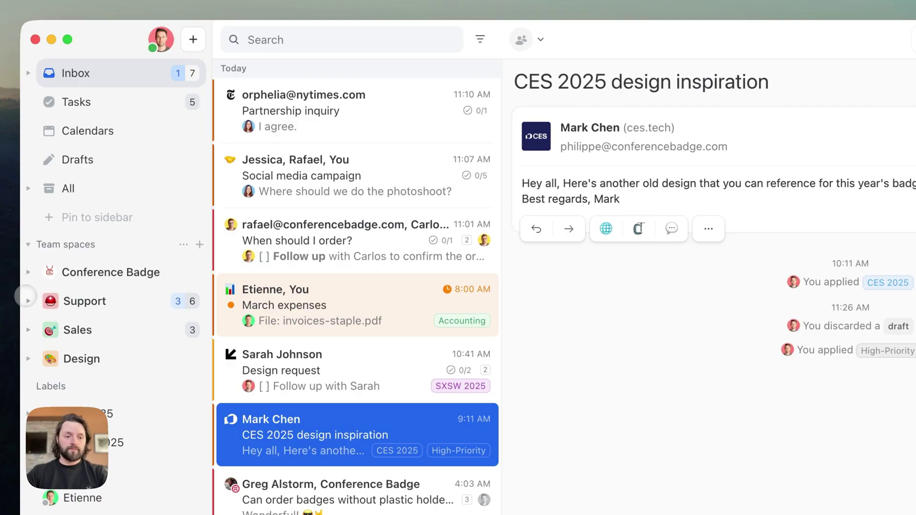
# - Expand the Support team space and open its shared Inbox
pyautogui.click(27, 301)
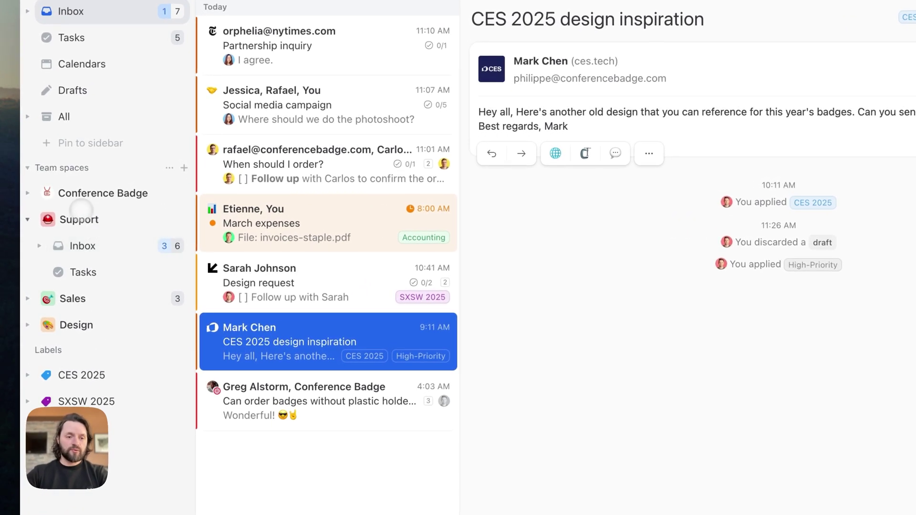
pyautogui.click(92, 244)
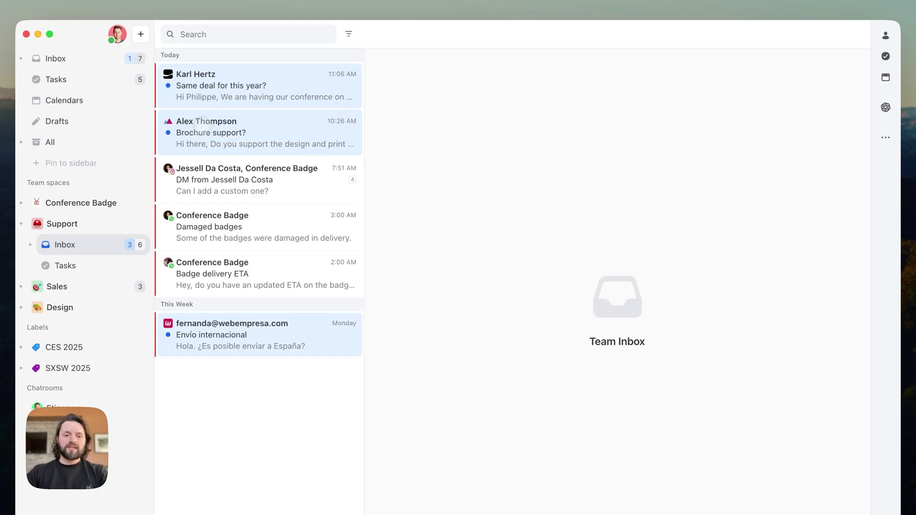
# - Open the customer's 'Same deal for this year?' email from the Support inbox
pyautogui.click(234, 86)
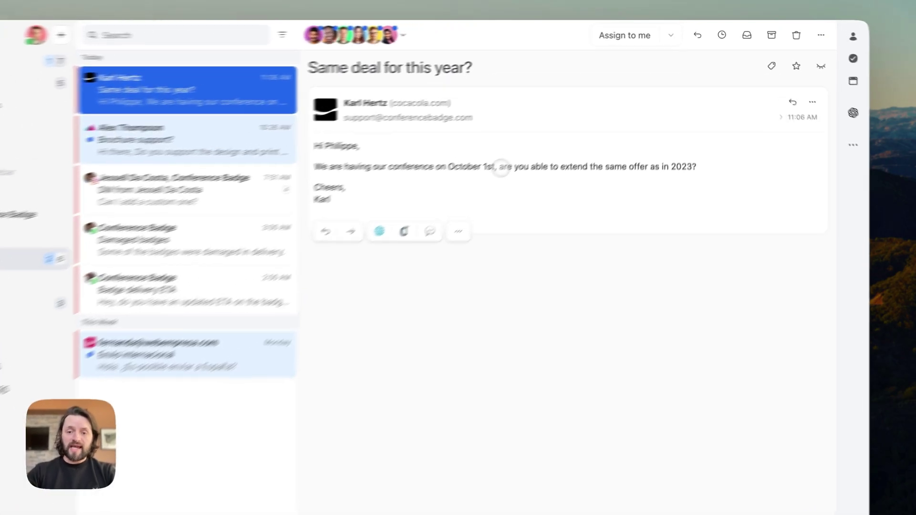
# - Select the customer's 2023-offer question, start a reply, then reopen the conversation from the main Inbox
pyautogui.moveTo(538, 139); pyautogui.dragTo(694, 142)
pyautogui.moveTo(683, 196); pyautogui.dragTo(688, 194)
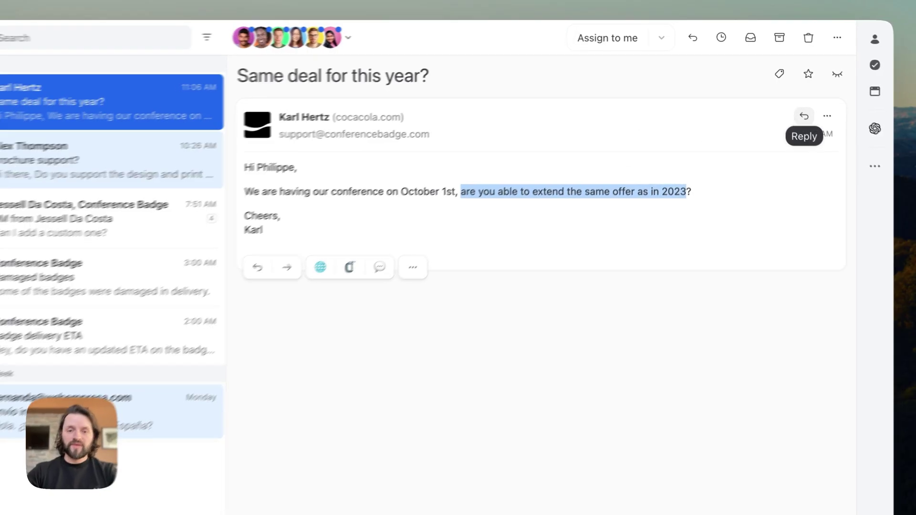
pyautogui.click(805, 117)
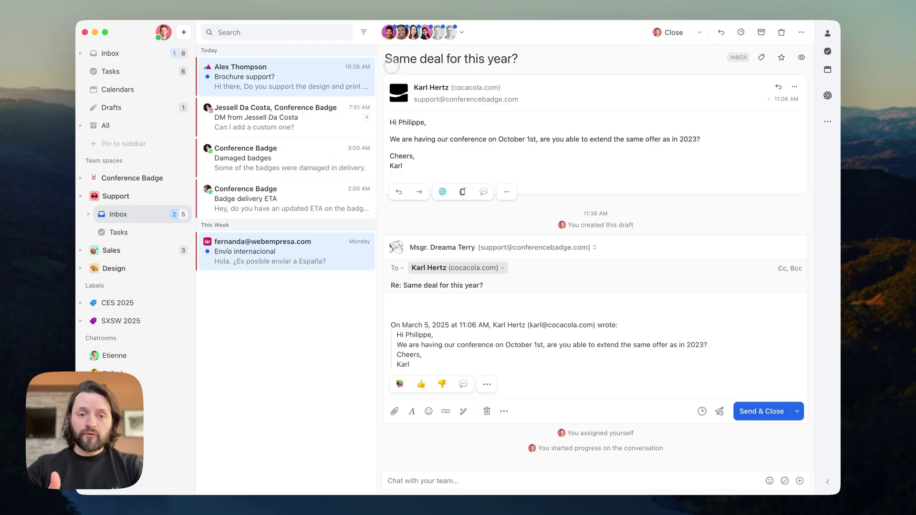
pyautogui.click(118, 54)
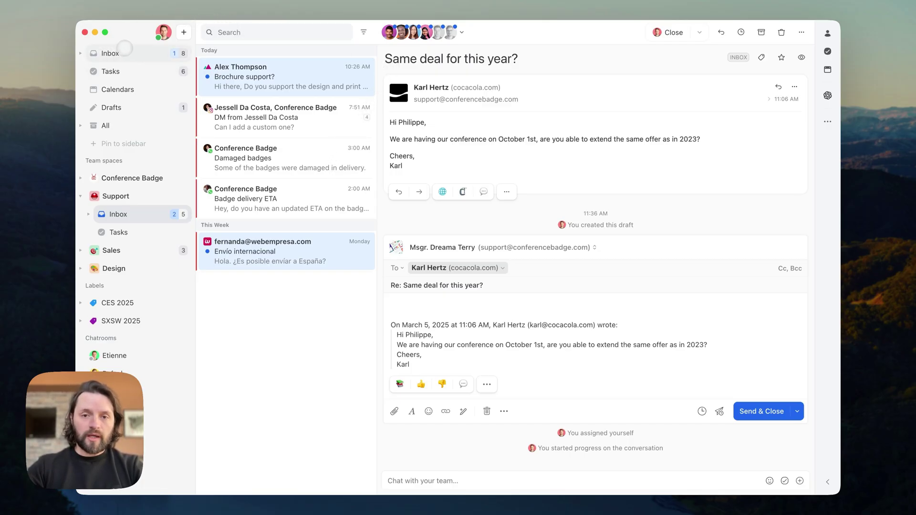
pyautogui.click(284, 86)
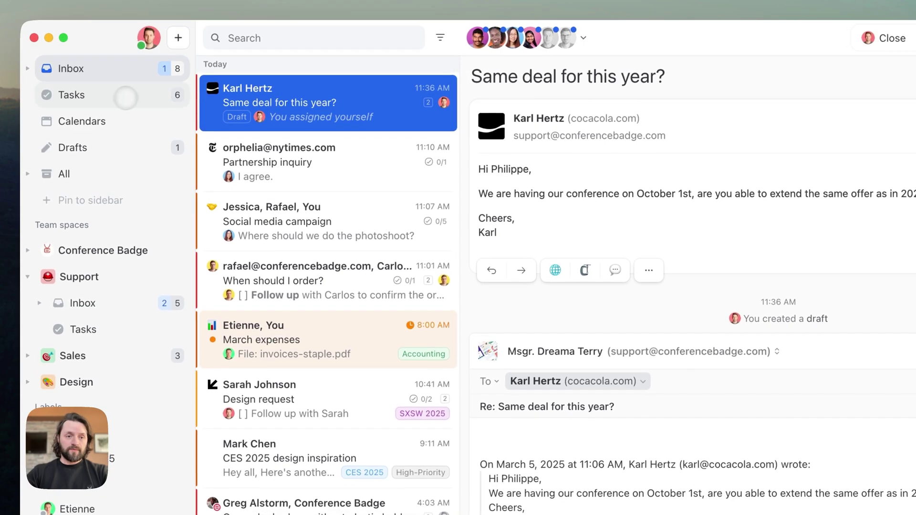
# - Check the Support inbox's 'Assigned to others' view, then return to Tasks grouped by status
pyautogui.click(108, 93)
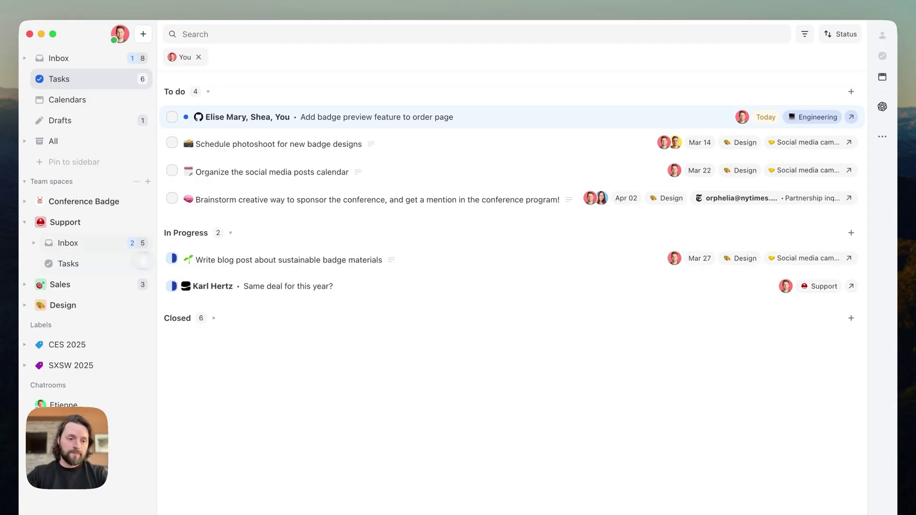
pyautogui.click(33, 243)
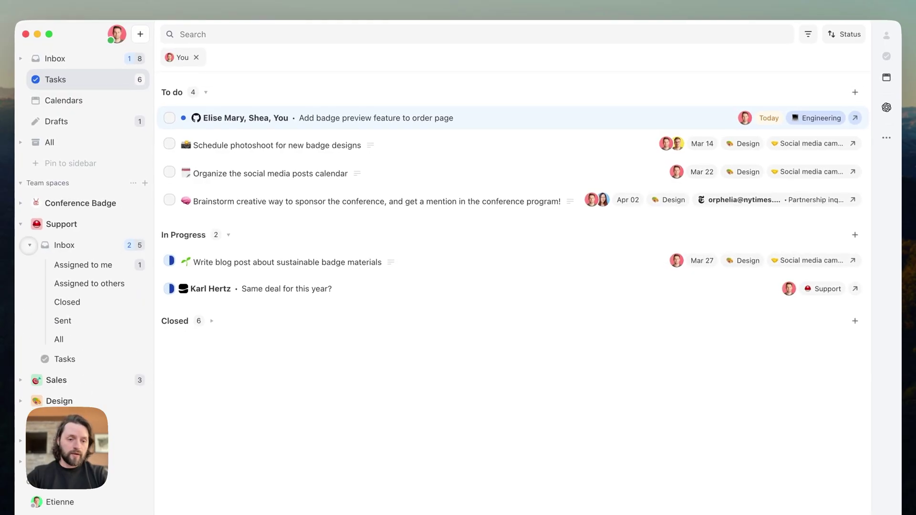
pyautogui.click(90, 279)
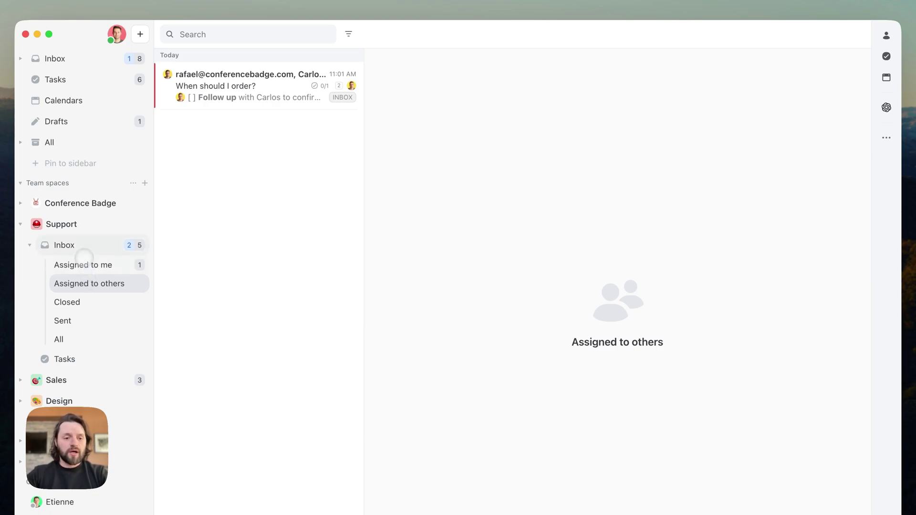
pyautogui.click(71, 245)
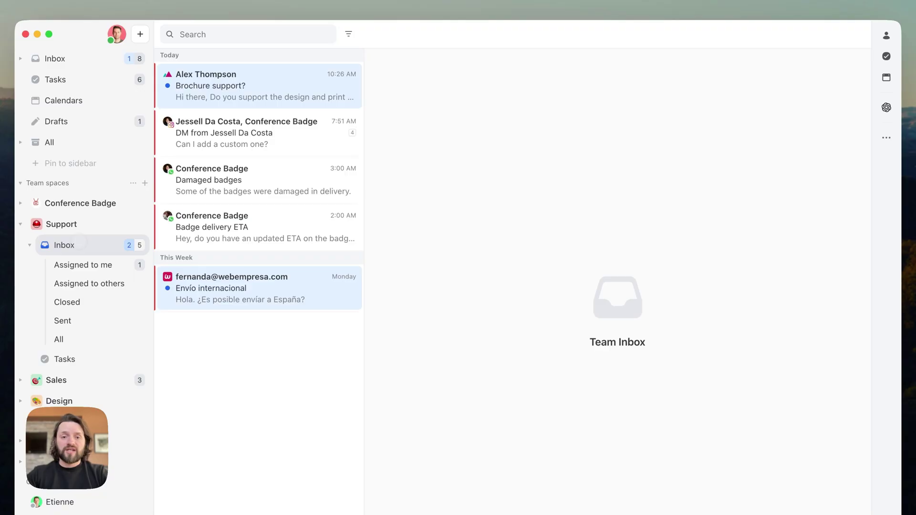
pyautogui.click(69, 81)
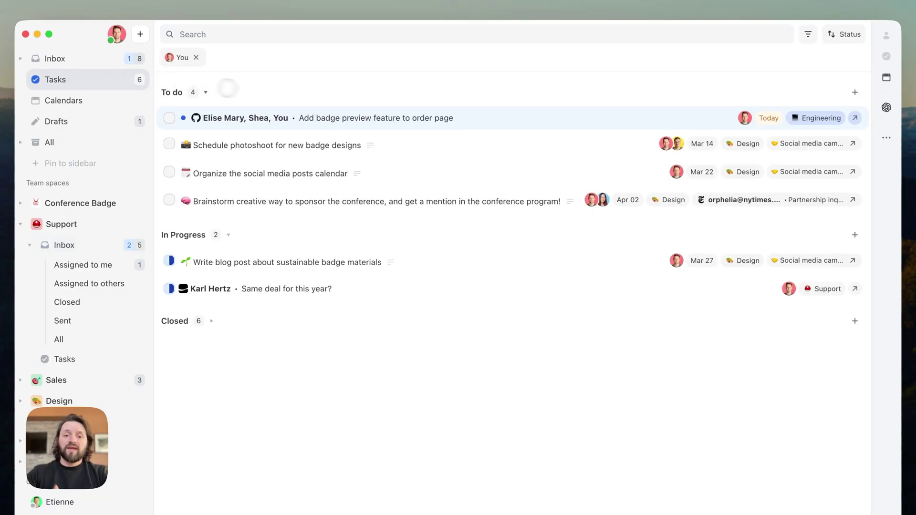
# - Dismiss the task filter's Team options unchanged, then reopen 'Same deal for this year?' from the Inbox
pyautogui.click(809, 35)
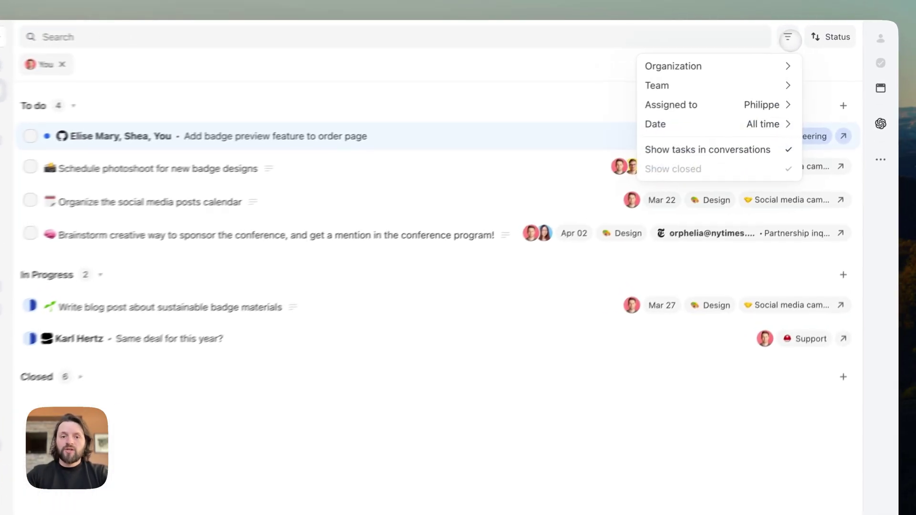
pyautogui.moveTo(723, 83)
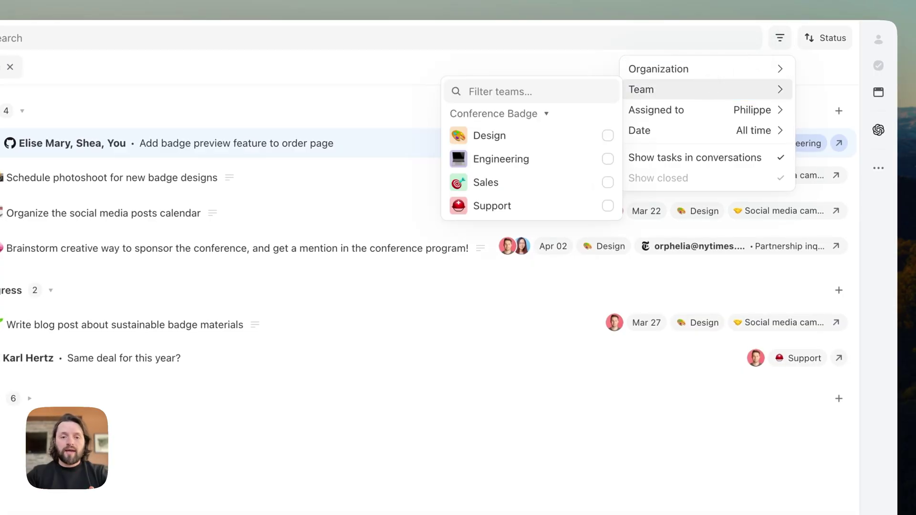
pyautogui.press('Escape')
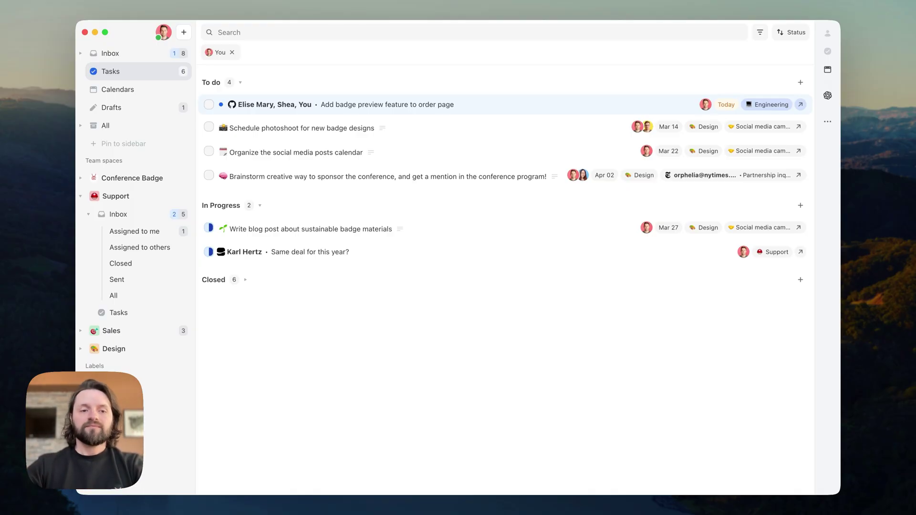
pyautogui.click(132, 54)
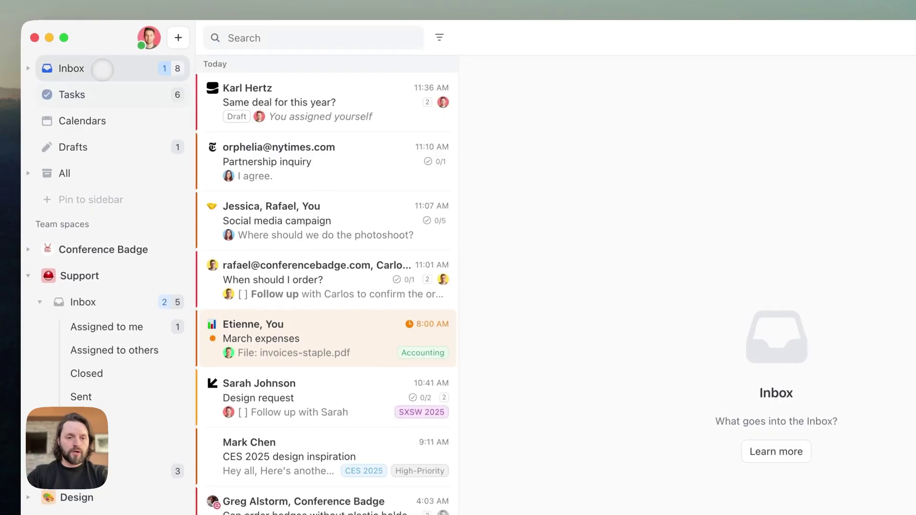
pyautogui.click(280, 114)
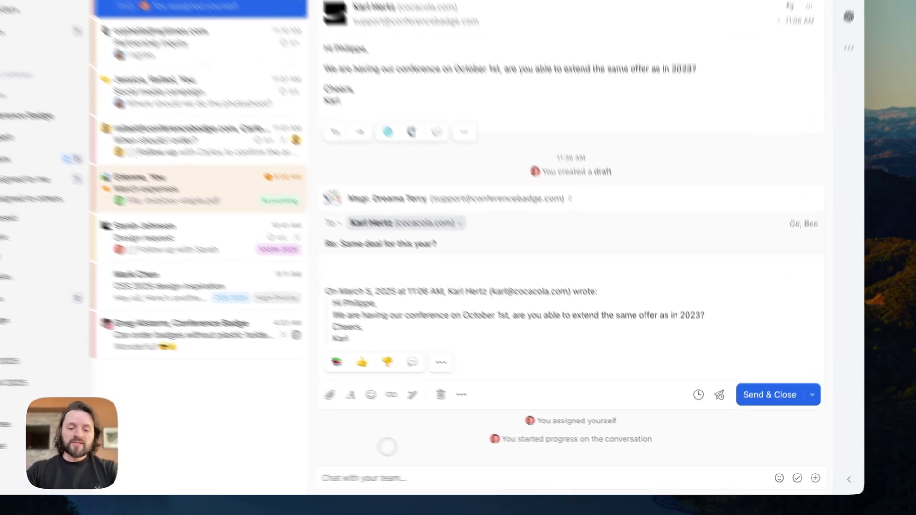
# - Post the team chat note 'help?' mentioning a teammate, then place the caret in the reply body
pyautogui.click(446, 480)
pyautogui.write('@')
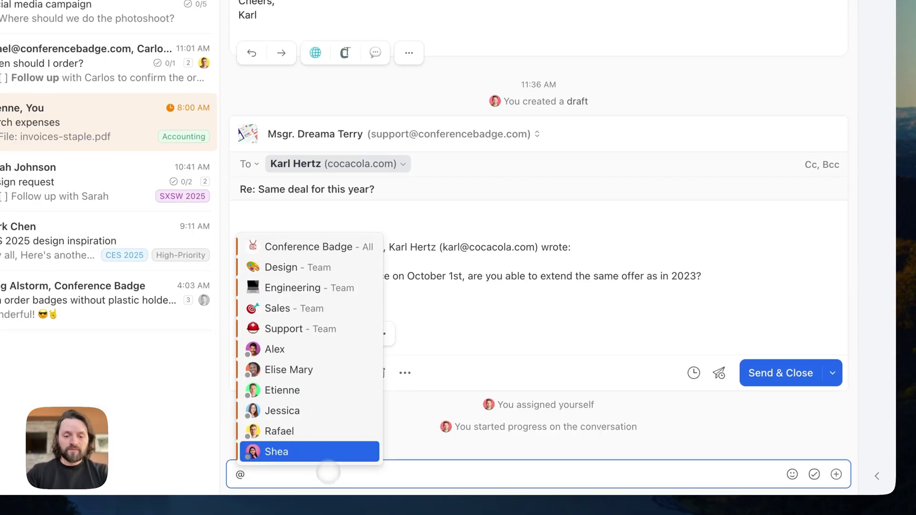
pyautogui.click(307, 432)
pyautogui.write('help?')
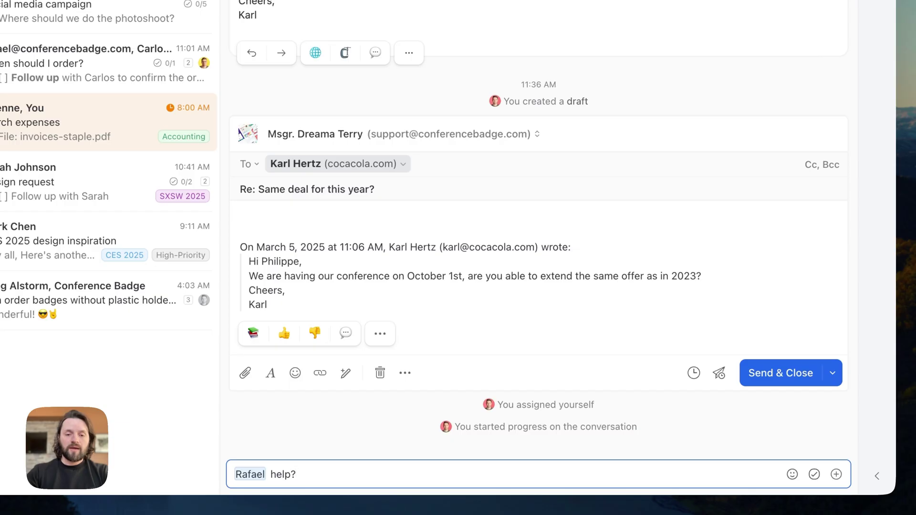
pyautogui.press('Return')
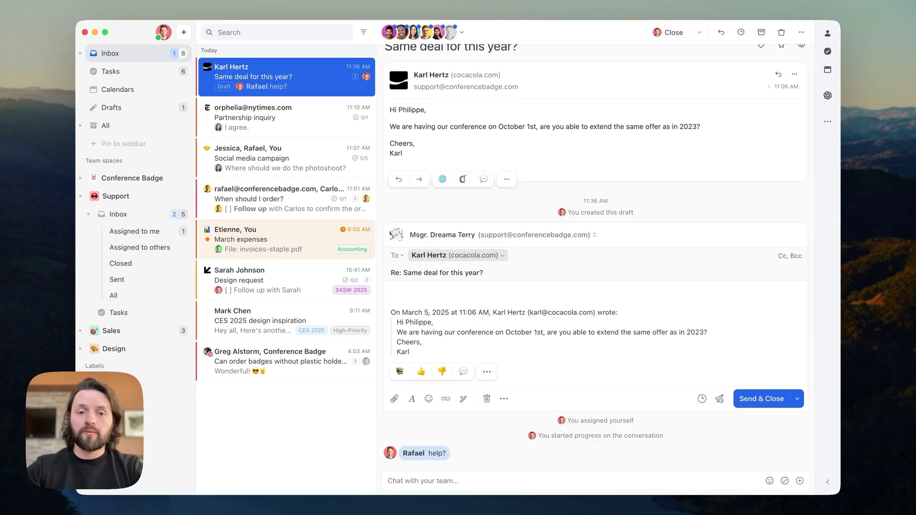
pyautogui.click(454, 106)
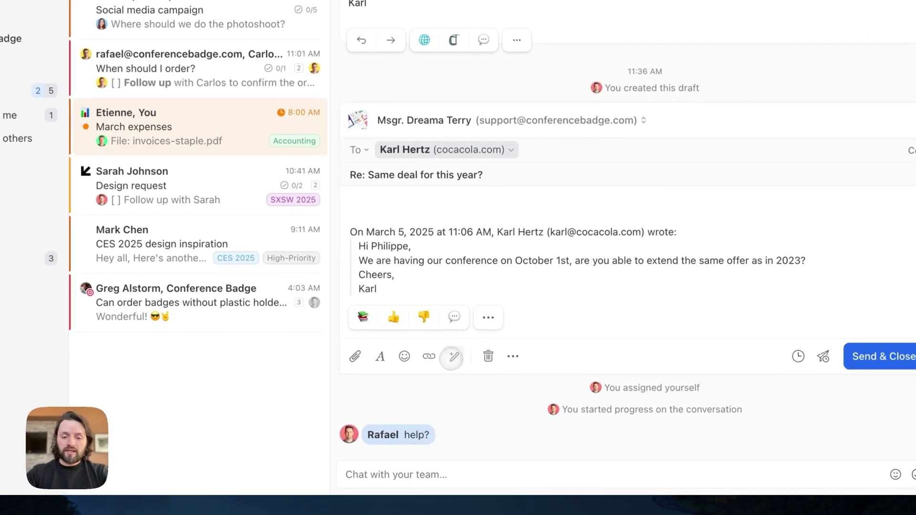
# - Insert the saved response 'Can I get the same deal as I got in a previous year?' found by searching 'deal'
pyautogui.click(451, 357)
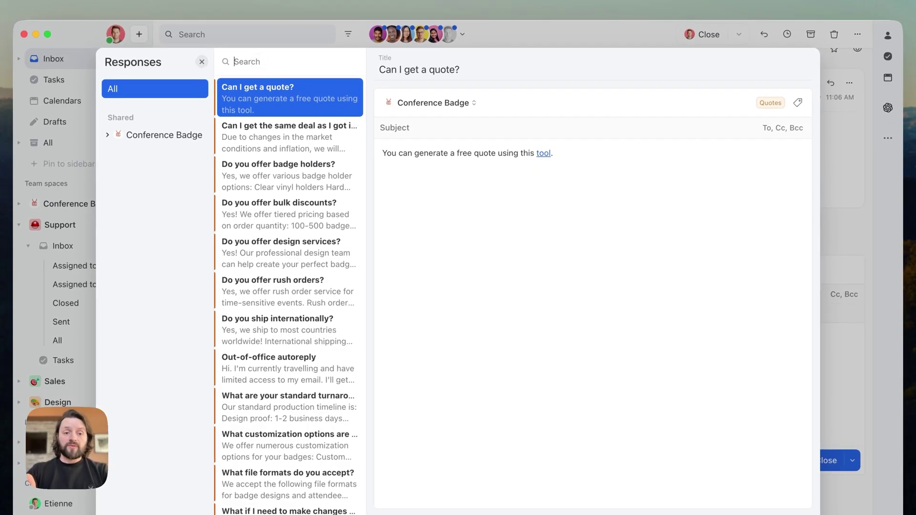
pyautogui.write('deal')
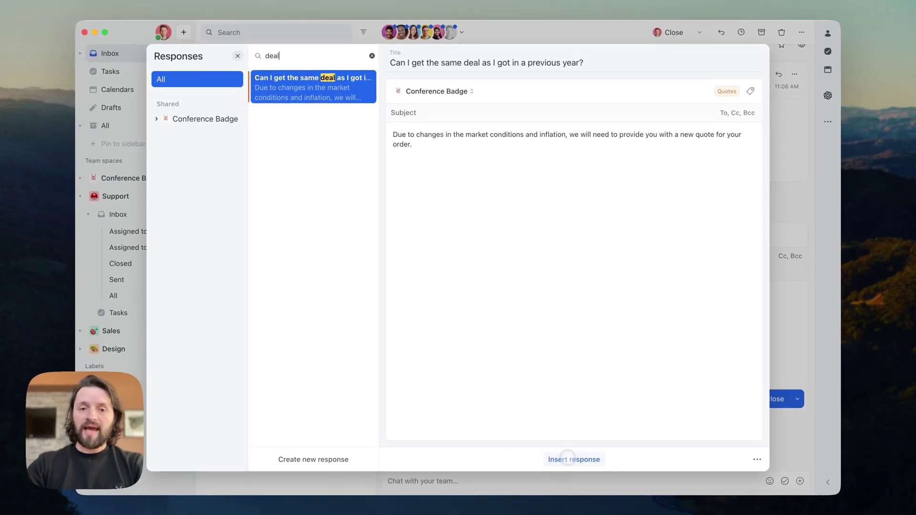
pyautogui.click(570, 459)
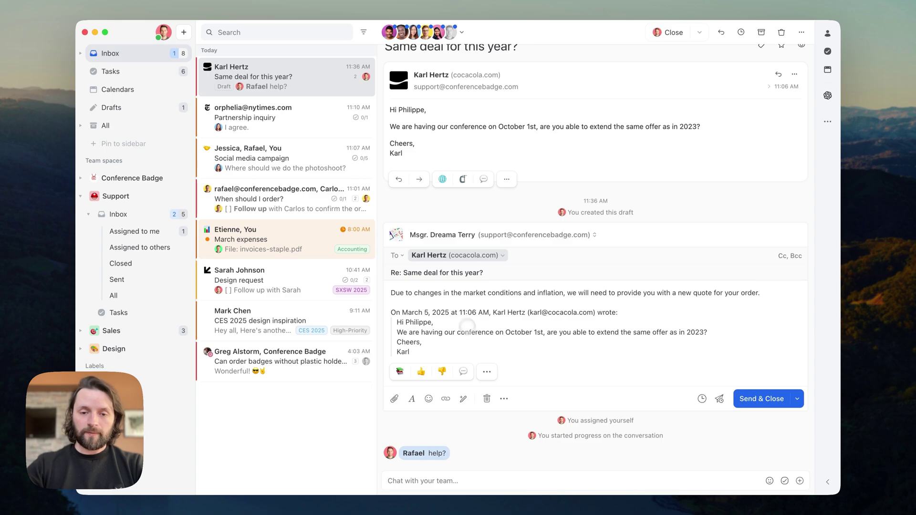
# - Delete the inserted saved-response sentence from the reply body
pyautogui.click(449, 301)
pyautogui.tripleClick(444, 293)
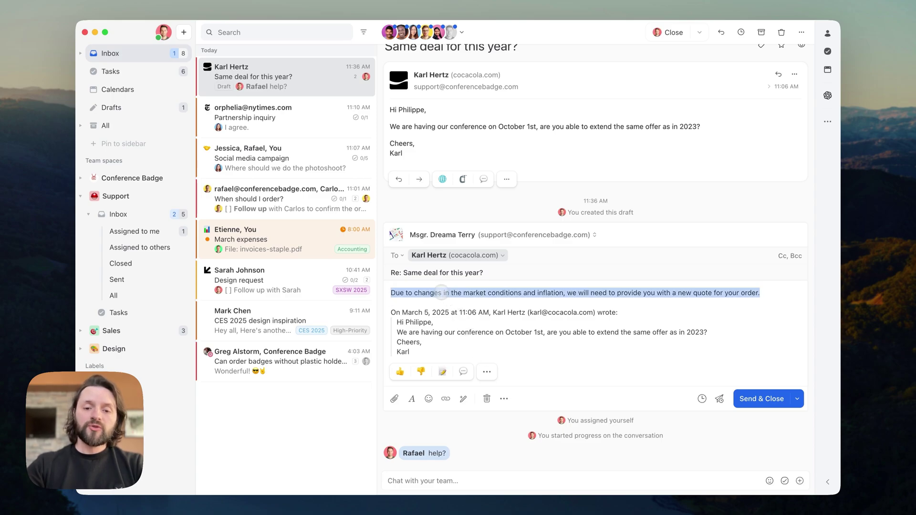
pyautogui.press('BackSpace')
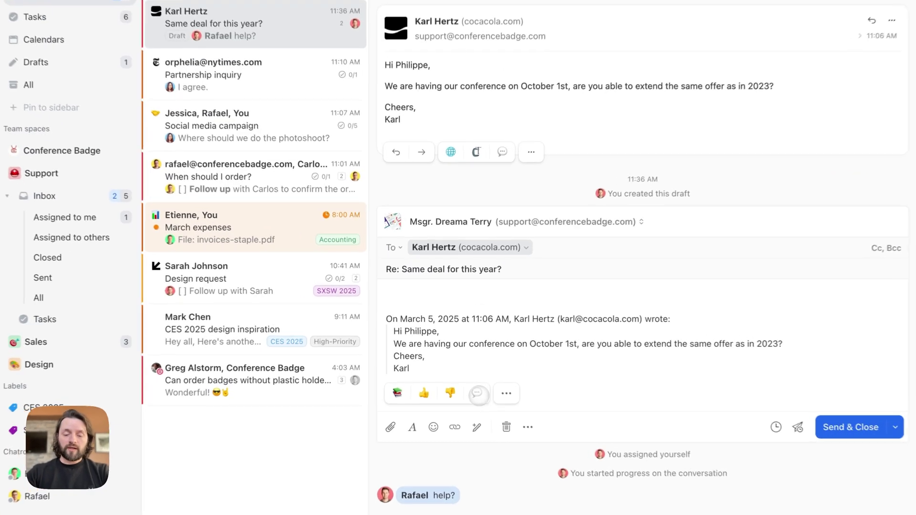
# - Generate an OpenAI reply from the prompt 'Reply to [message] no due to inflation'
pyautogui.click(479, 397)
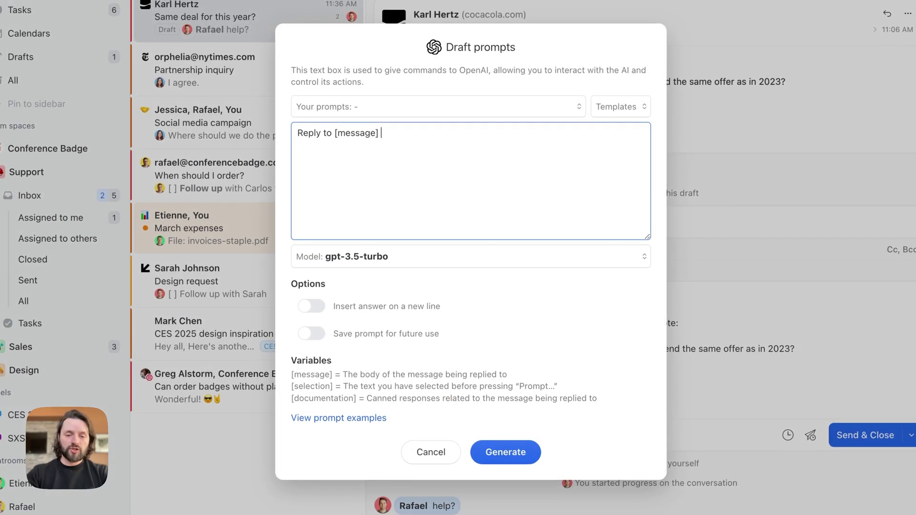
pyautogui.write('no due to in')
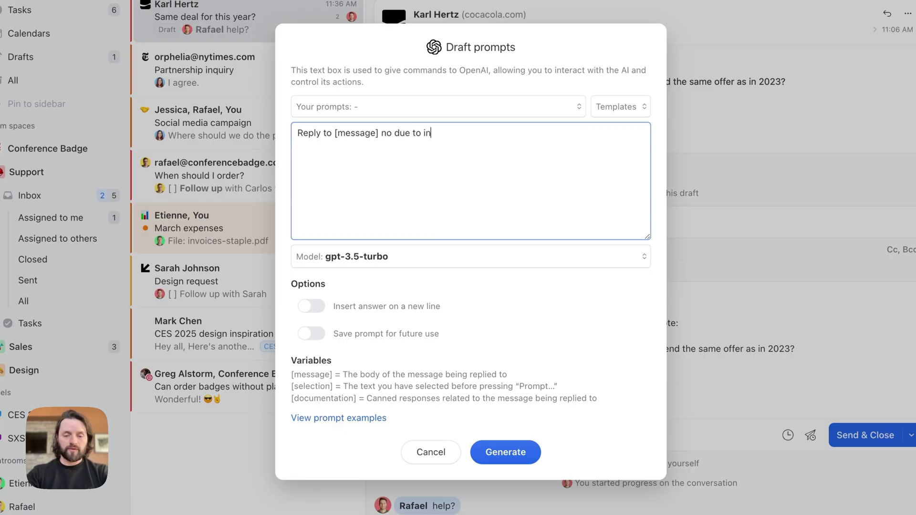
pyautogui.write('flation')
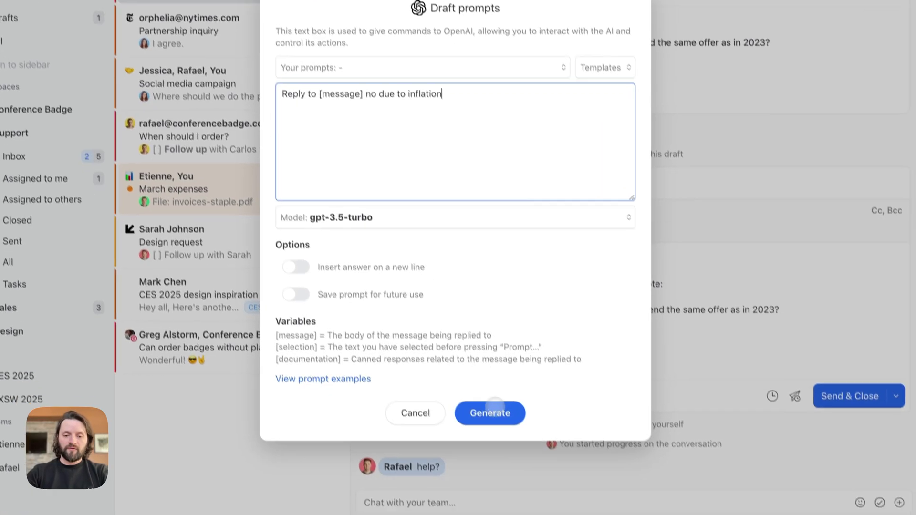
pyautogui.click(506, 452)
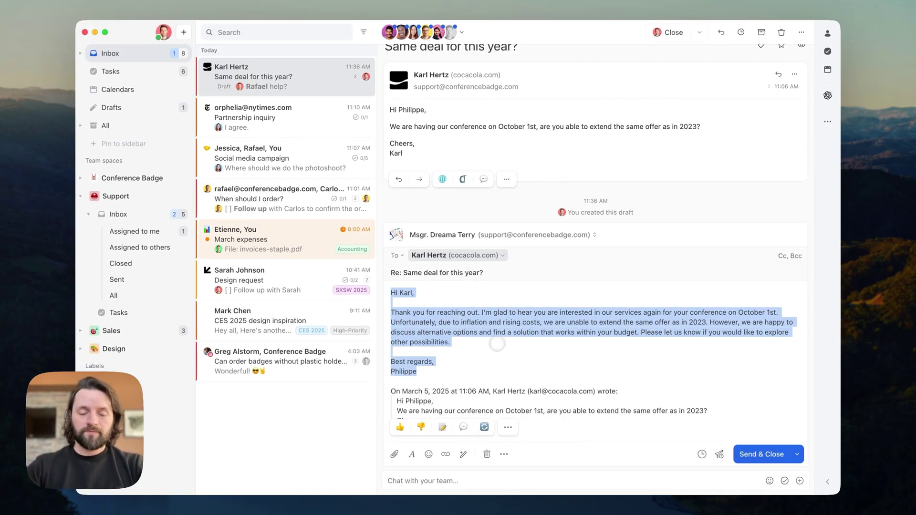
# - Review the generated reply, highlighting its opening and the sentence declining the 2023 offer
pyautogui.click(501, 342)
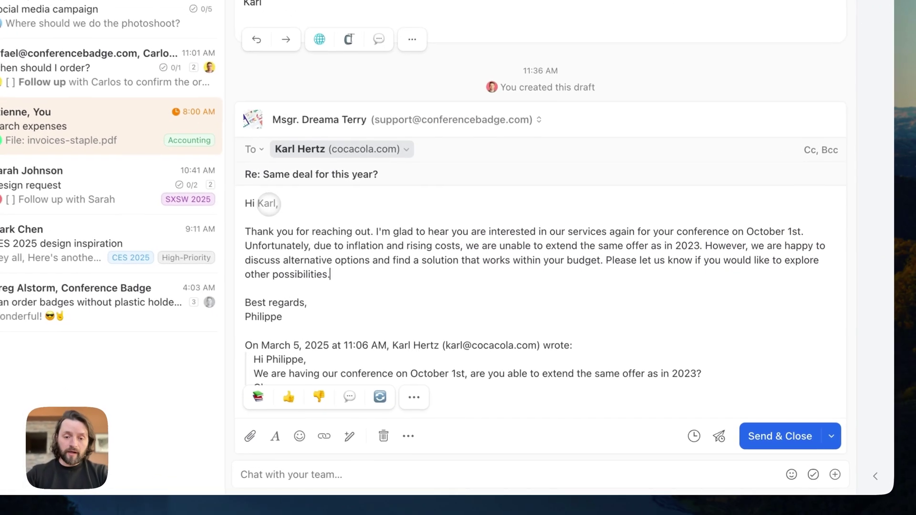
pyautogui.moveTo(376, 231); pyautogui.dragTo(730, 224)
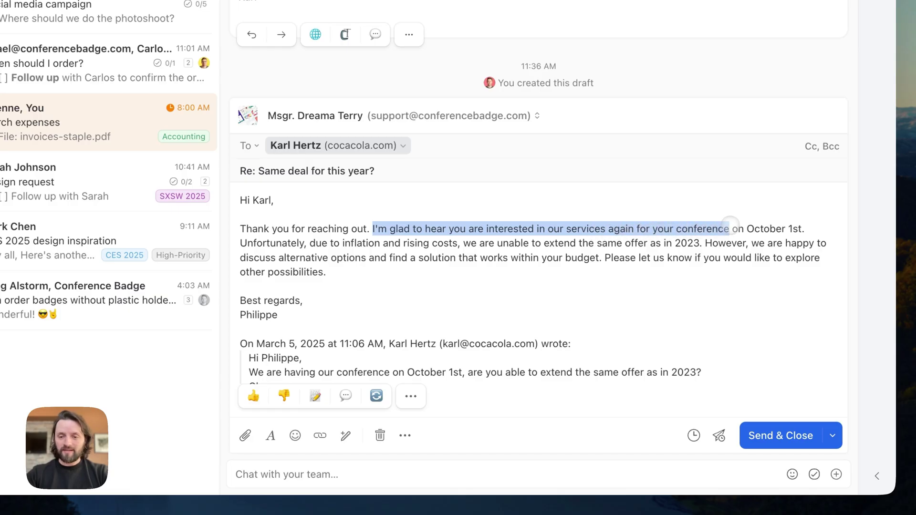
pyautogui.moveTo(241, 243); pyautogui.dragTo(711, 244)
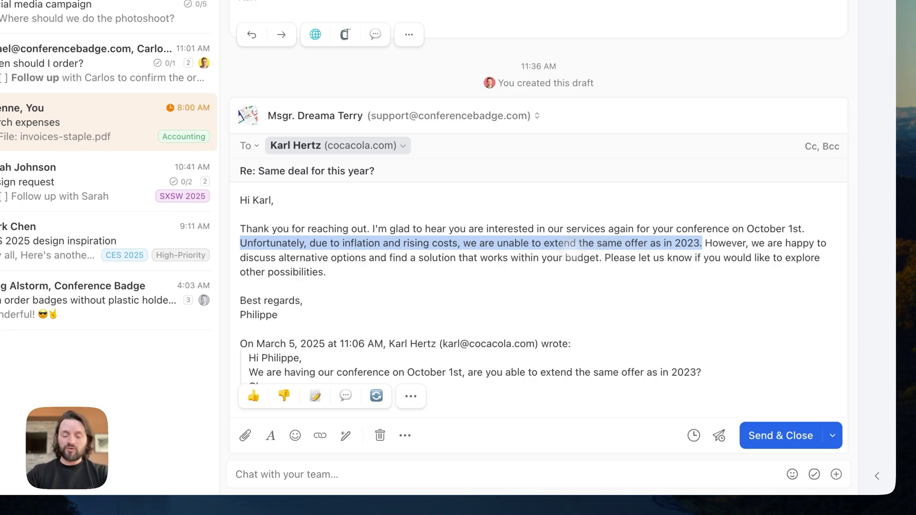
# - Add the closing line 'Have a great day.' after the paragraph, with OpenAI fixing its typos
pyautogui.click(339, 230)
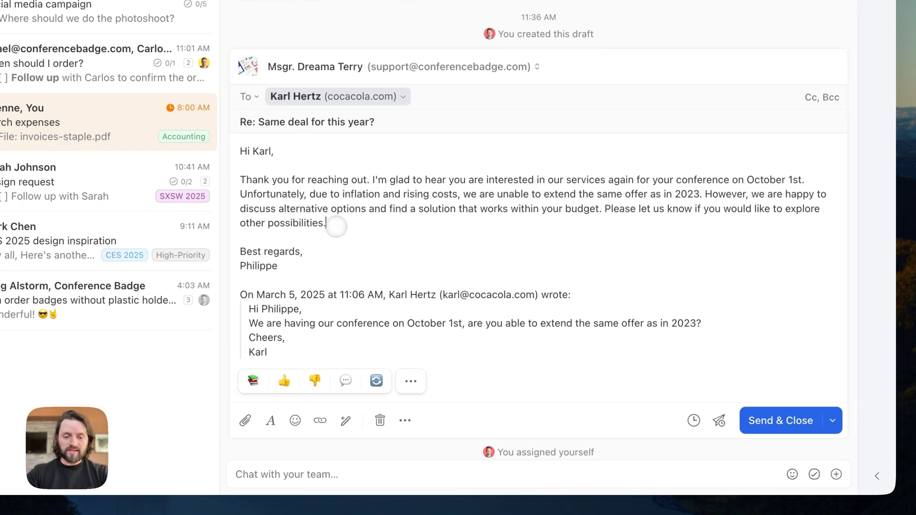
pyautogui.press('Return')
pyautogui.press('Return')
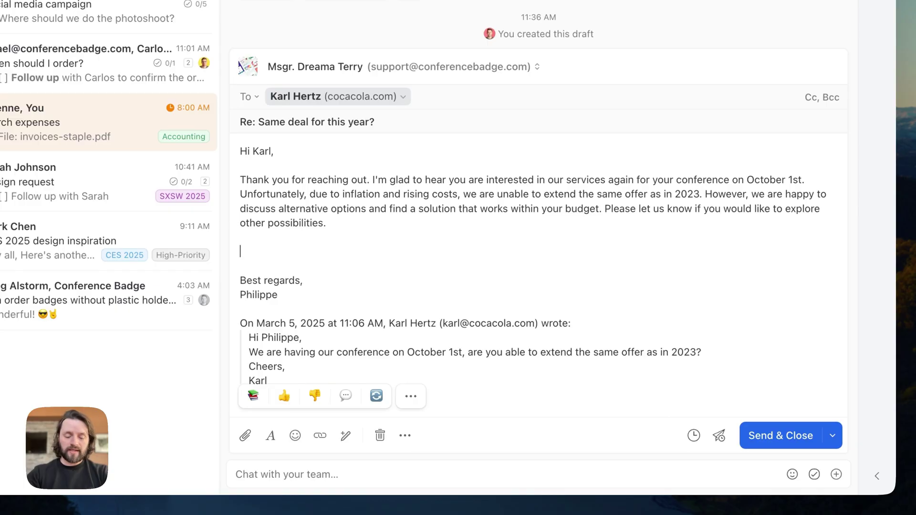
pyautogui.write('Have as grr')
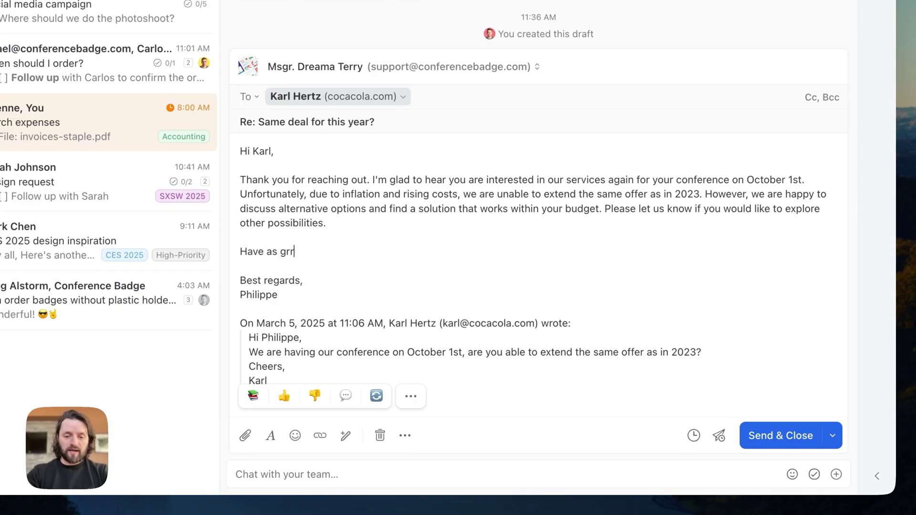
pyautogui.write('at day')
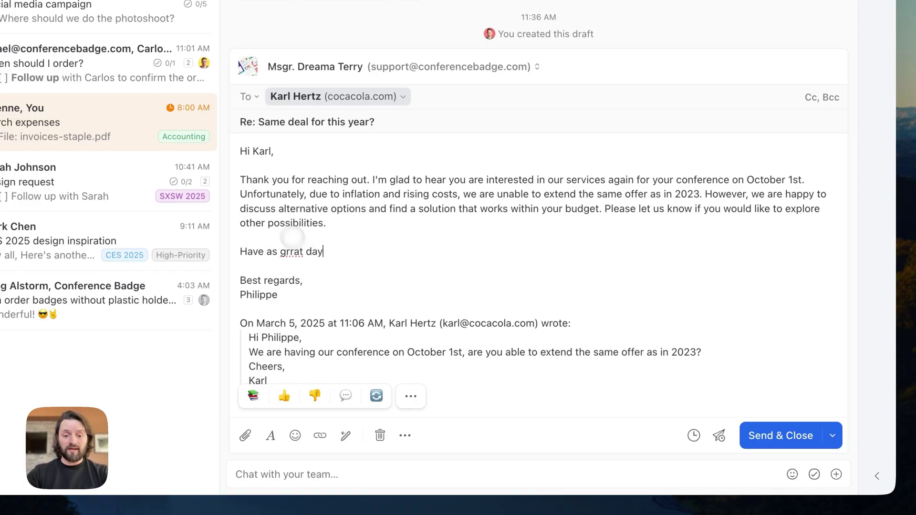
pyautogui.moveTo(336, 251); pyautogui.dragTo(239, 253)
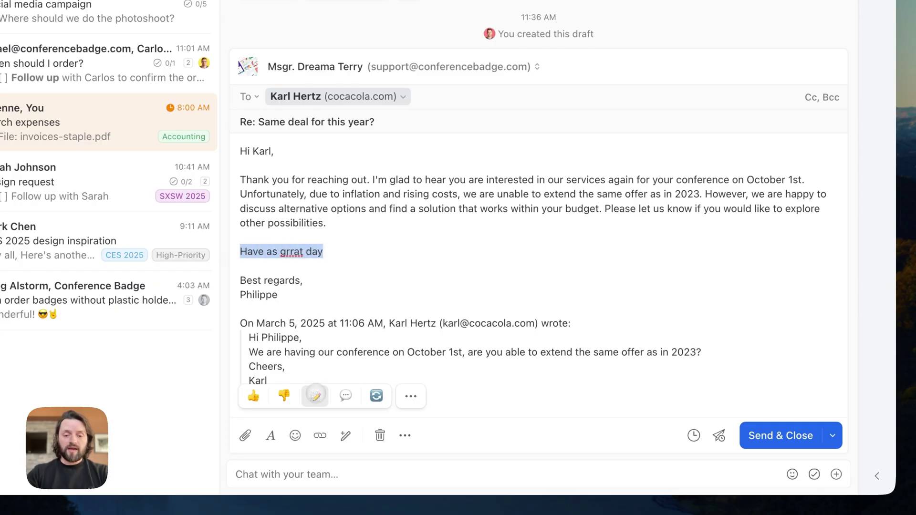
pyautogui.click(315, 396)
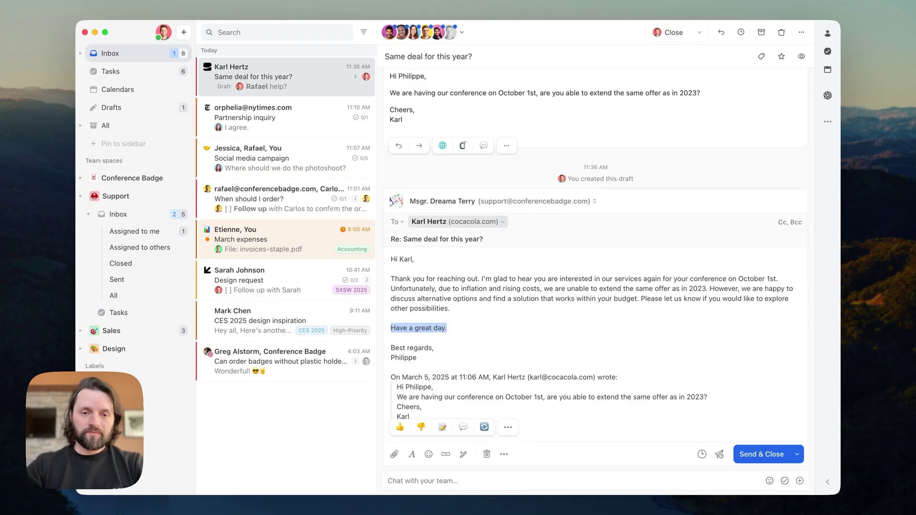
# - Close the reply conversation and open the Tasks list
pyautogui.click(308, 418)
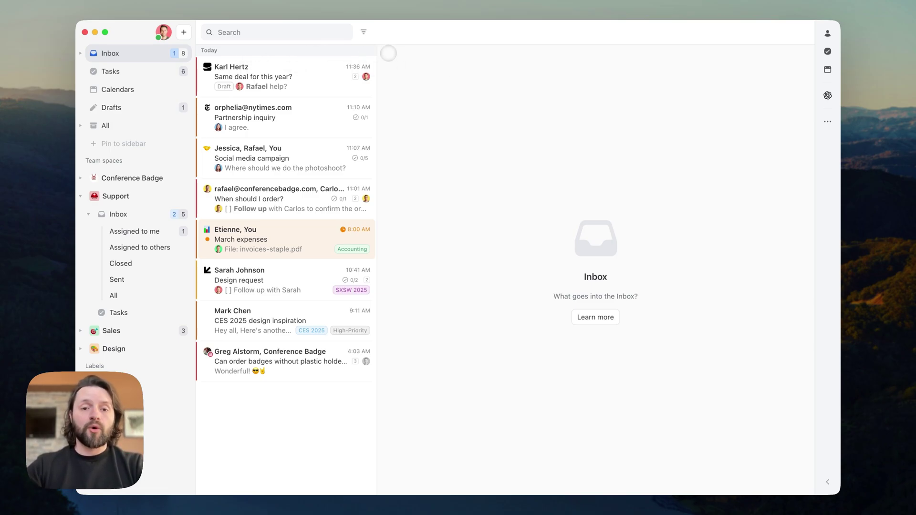
pyautogui.click(111, 71)
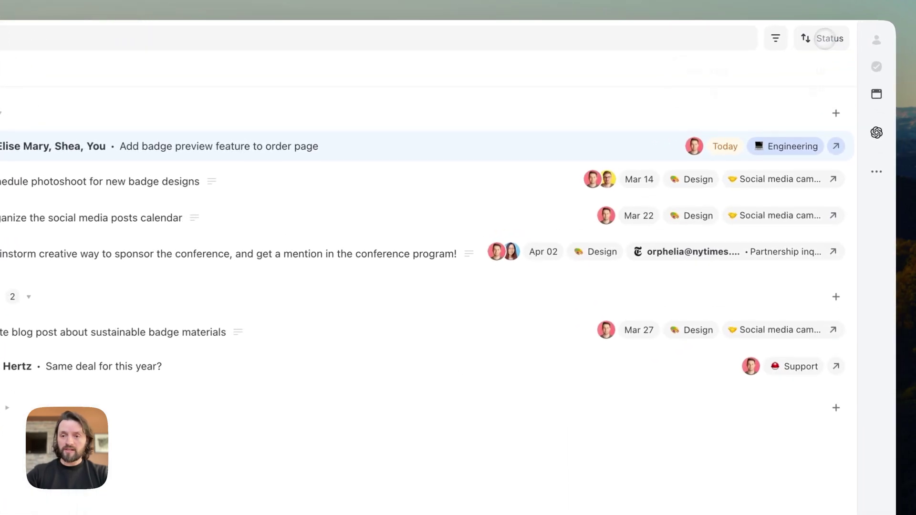
# - Group the task list by due date
pyautogui.click(825, 39)
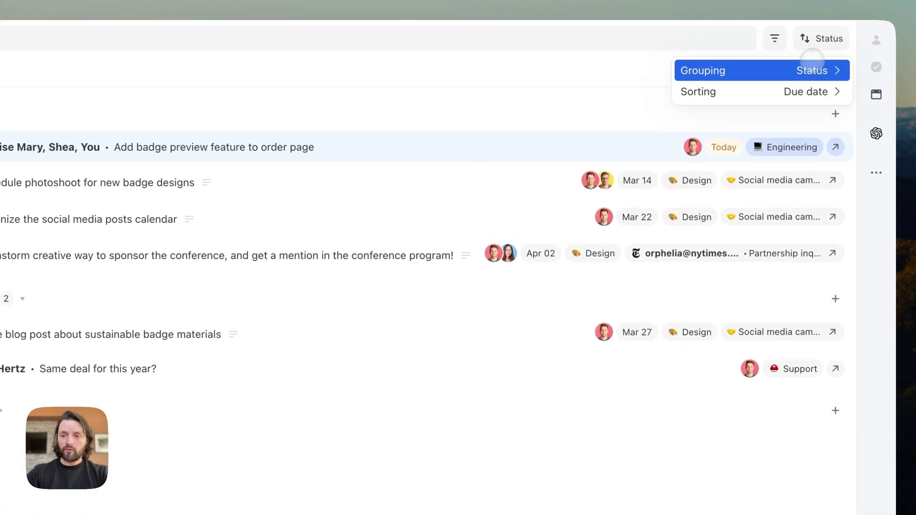
pyautogui.moveTo(812, 70)
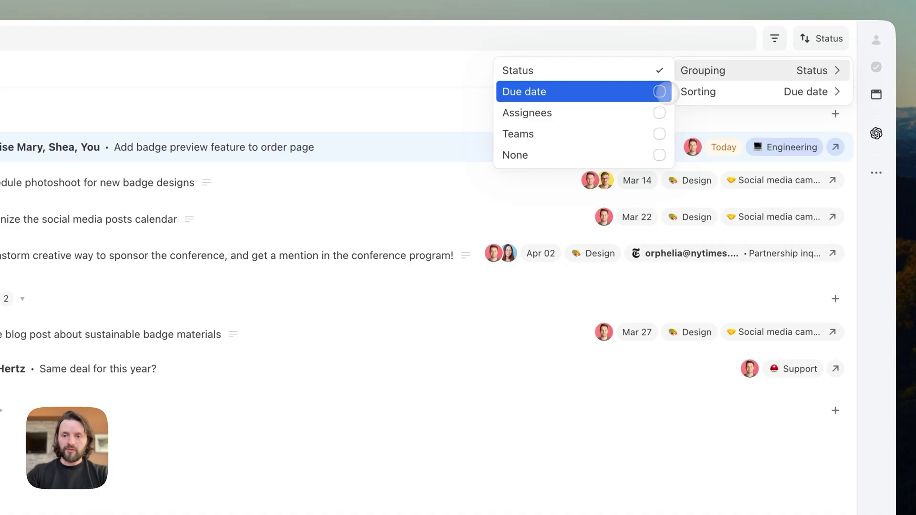
pyautogui.click(658, 91)
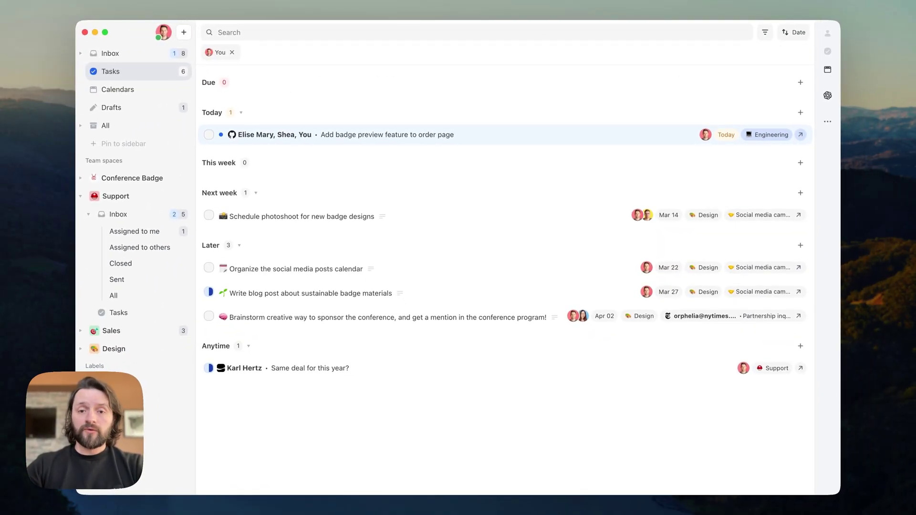
# - View tasks on the monthly calendar, return to the list, and collapse the Support inbox folders
pyautogui.click(118, 89)
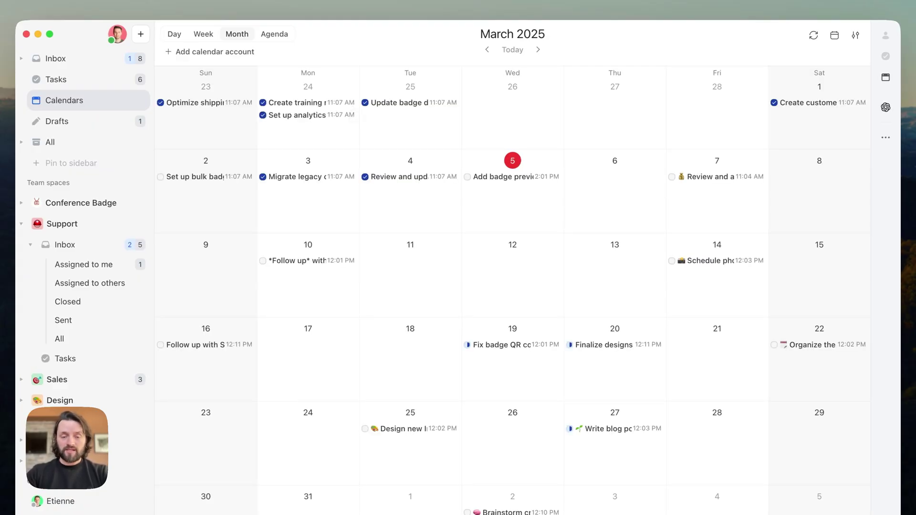
pyautogui.click(56, 79)
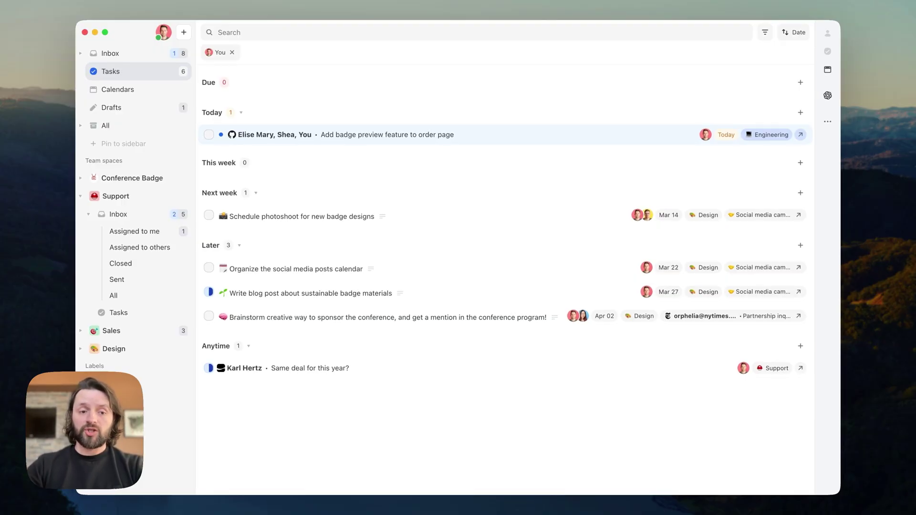
pyautogui.click(89, 214)
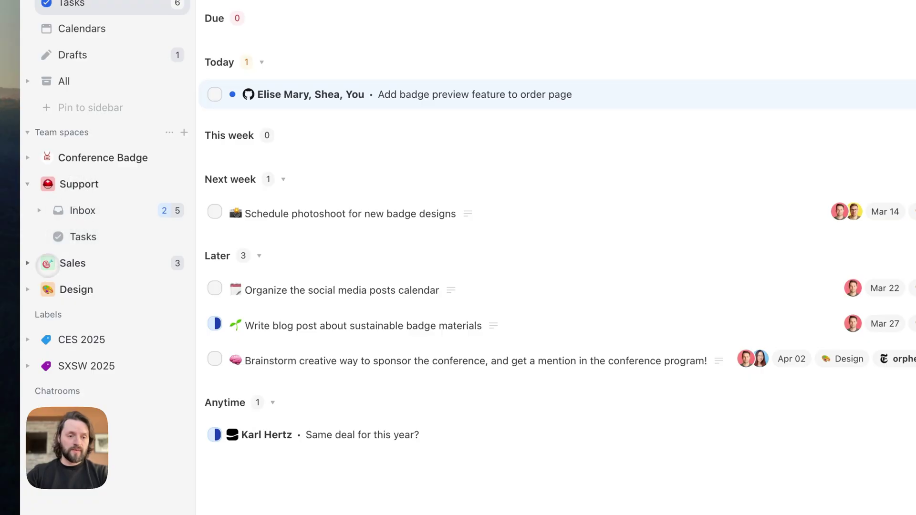
# - Expand the Sales team space and open its Tasks list, grouped by assignee
pyautogui.click(45, 265)
pyautogui.click(77, 316)
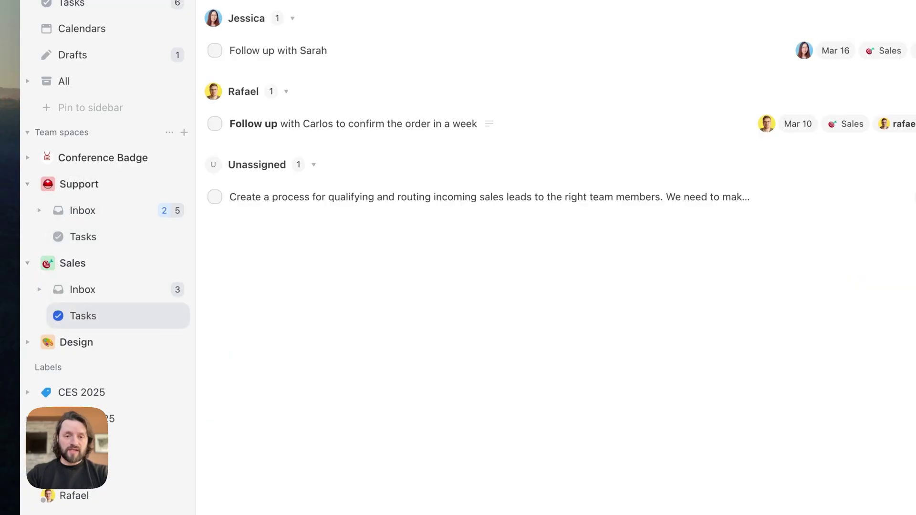